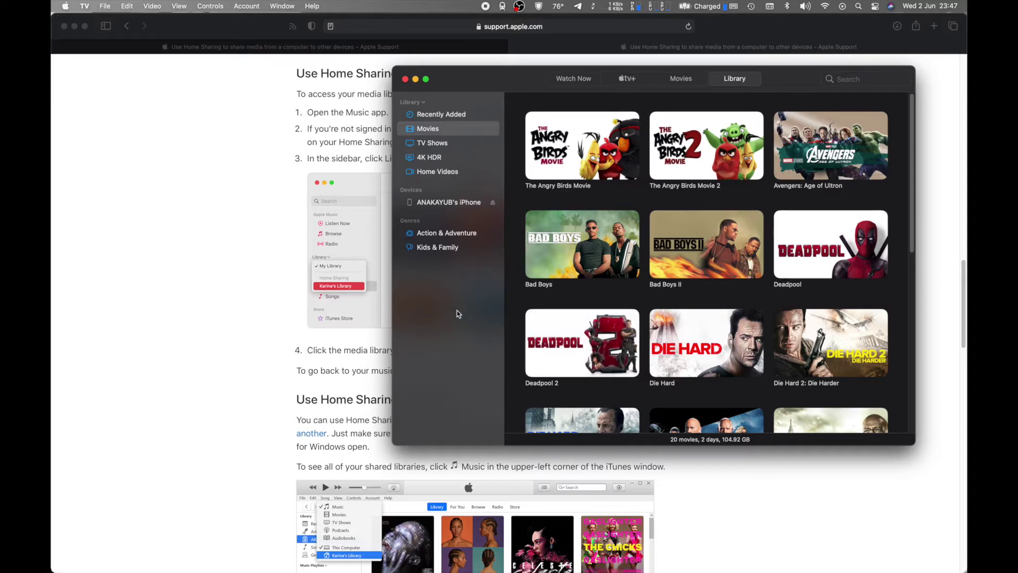
Browse the Recently Added, Movies, TV Shows and 4K HDR categories of the local TV library.
left_click(448, 117)
left_click(445, 128)
left_click(445, 143)
left_click(448, 157)
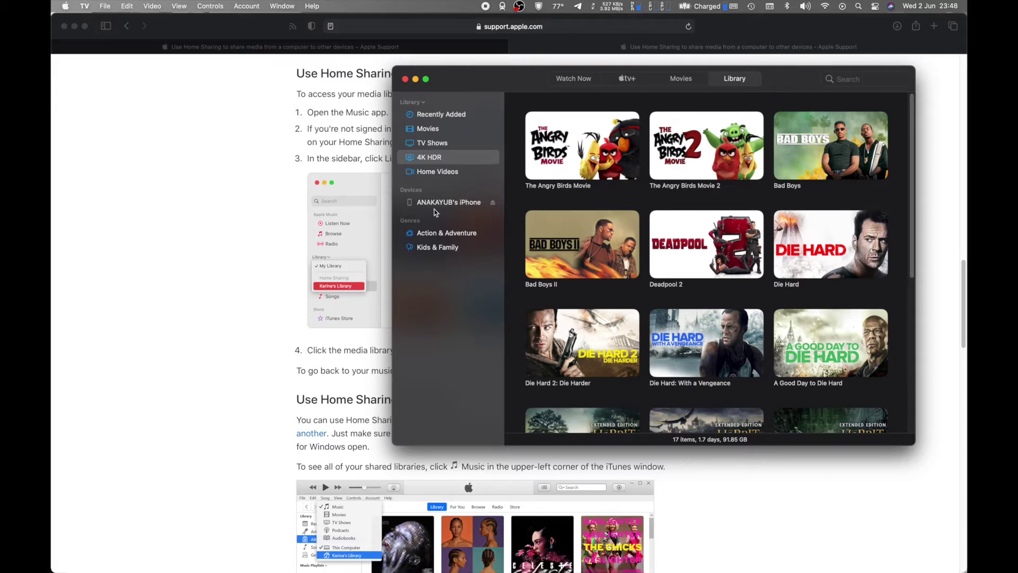
Switch to Screen Sharing and view the Drobo (3rd Gen) status in Drobo Dashboard on the remote Mac.
mouse_move(107, 569)
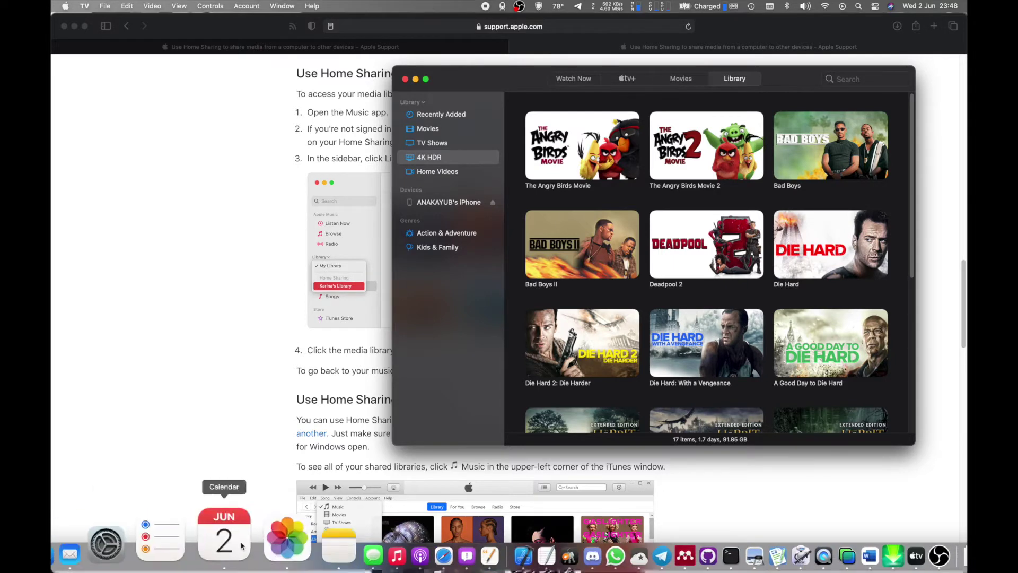
left_click(769, 556)
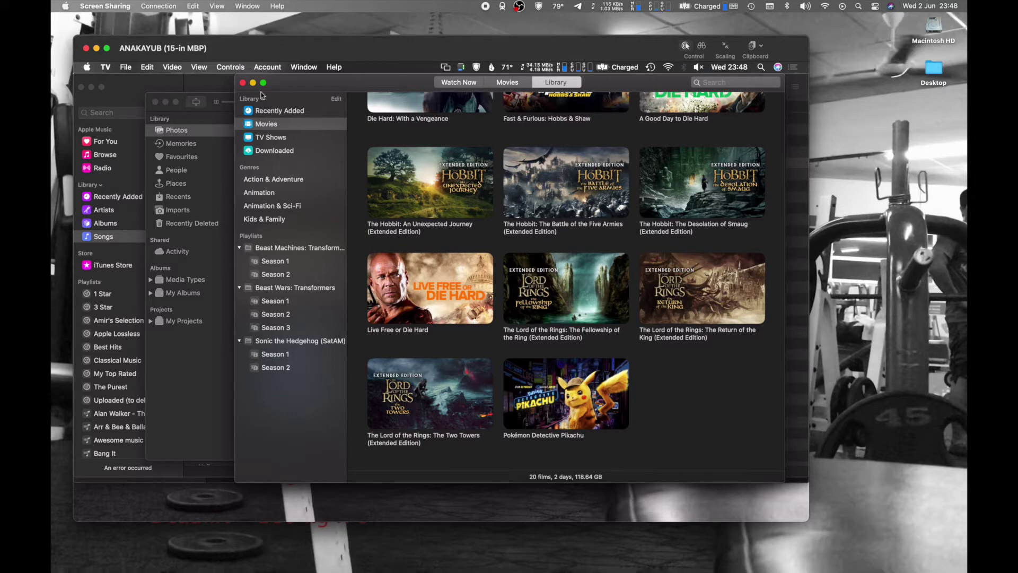
key("super+Tab")
key("super+Tab")
key("super+Tab")
key("super+Tab")
key("super+Tab")
key("super+Tab")
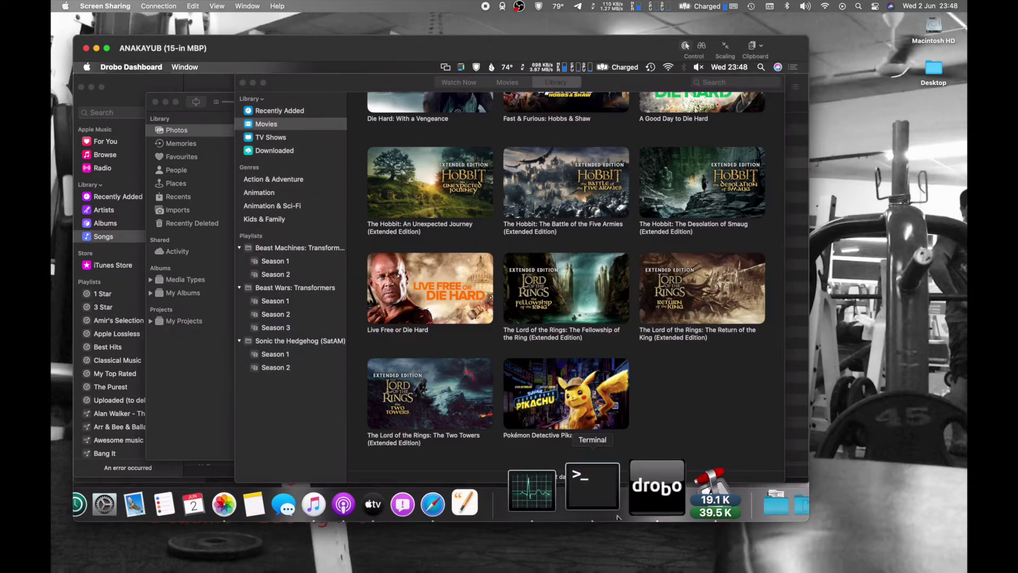
left_click(643, 482)
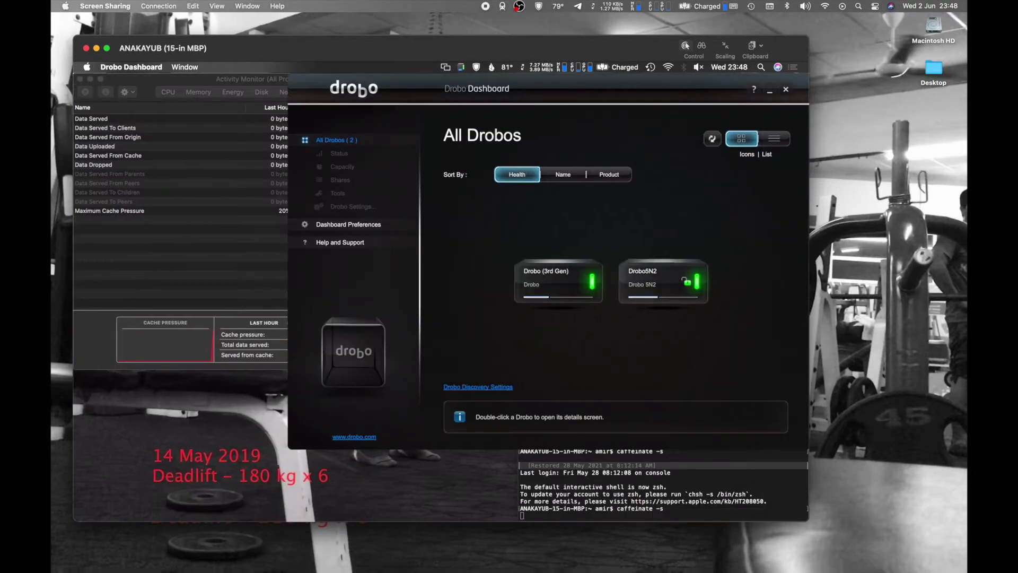
double_click(561, 286)
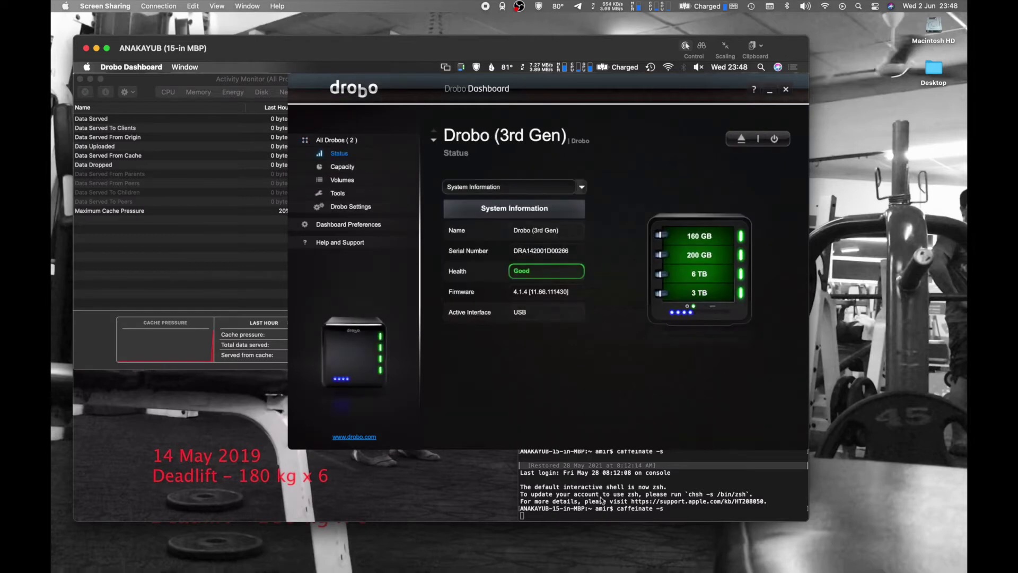
Browse the Drobo (3rd Gen) volume in the remote Mac's Finder and view its TV Shows folder.
mouse_move(587, 518)
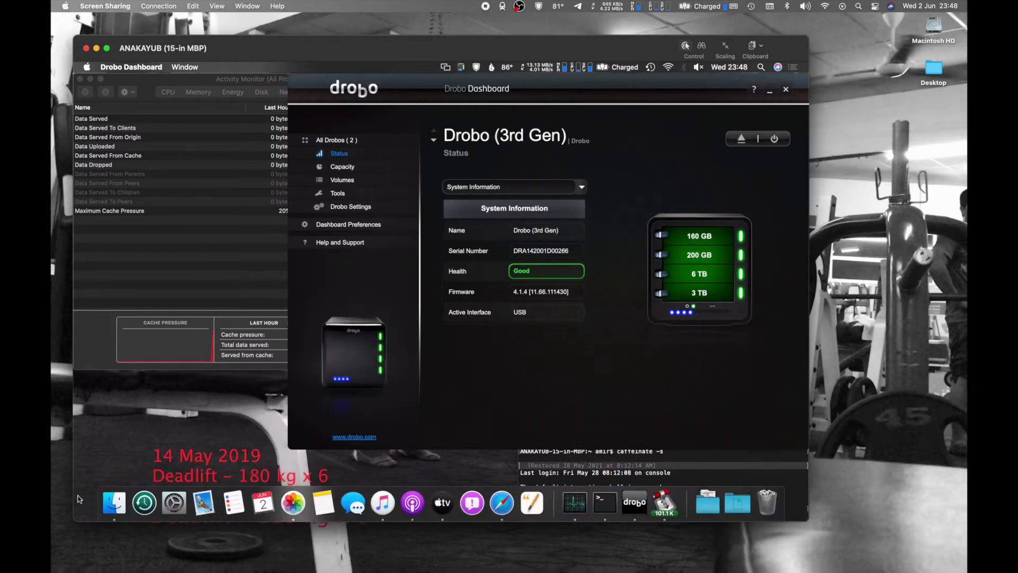
left_click(113, 502)
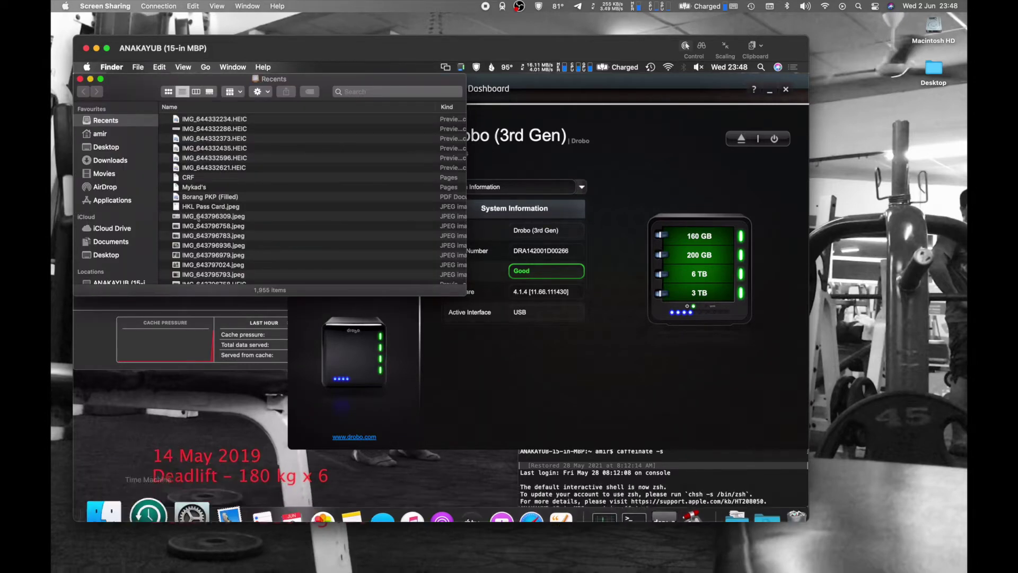
scroll(108, 189, "down", 5)
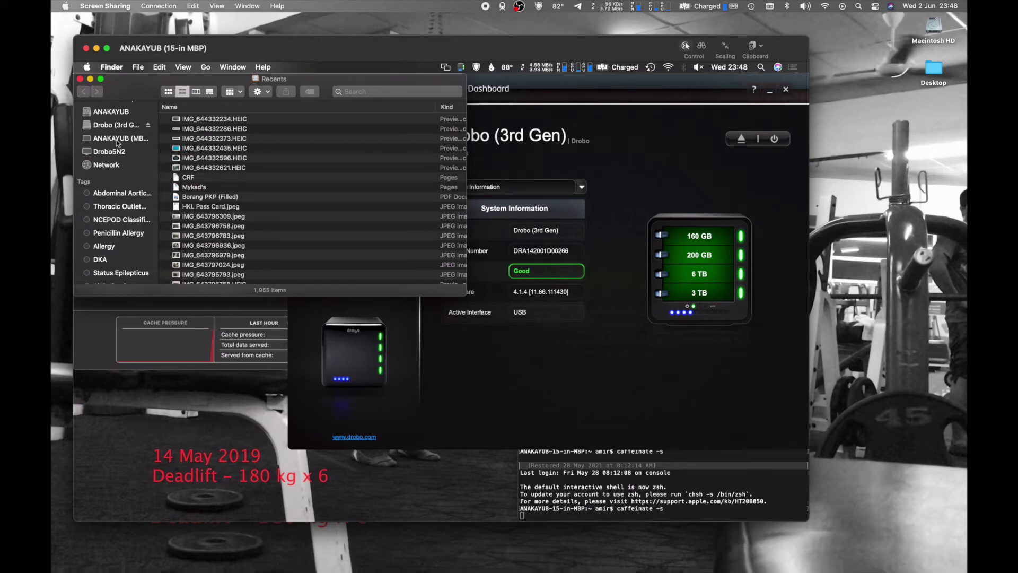
left_click(122, 128)
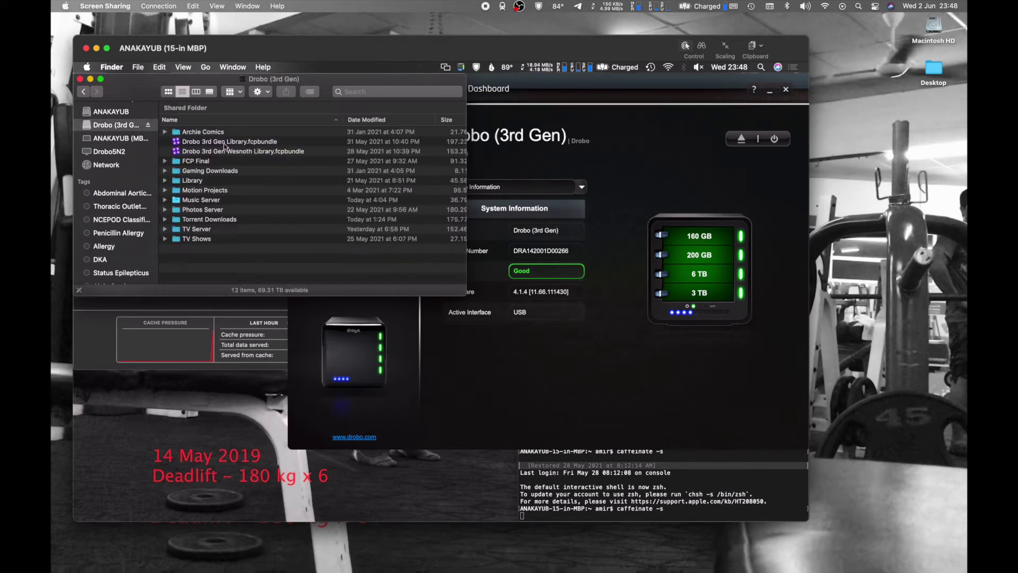
double_click(190, 238)
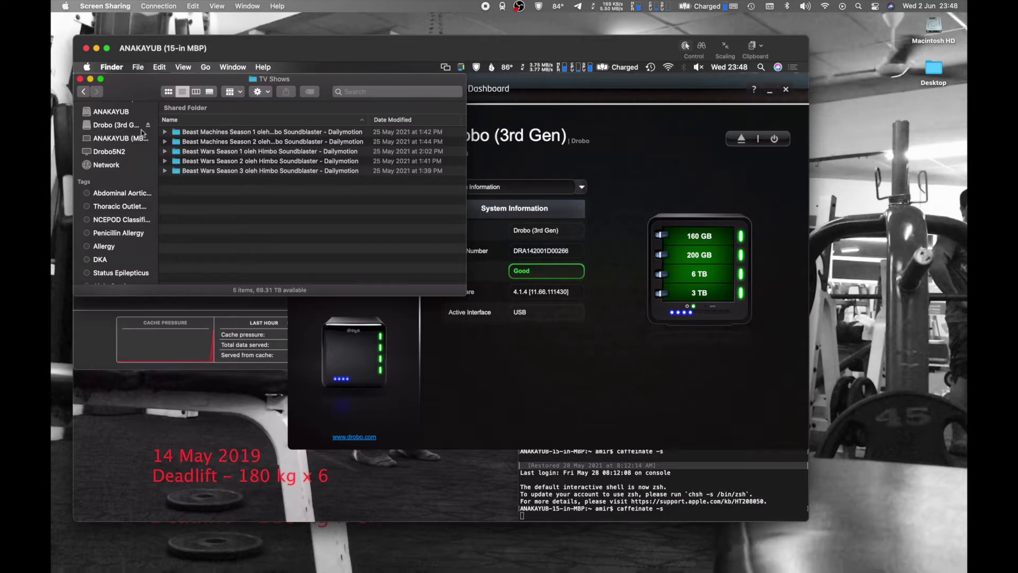
Look through the Sonic the Hedgehog SatAM folder inside Torrent Downloads on the Drobo and close the Finder window.
left_click(83, 91)
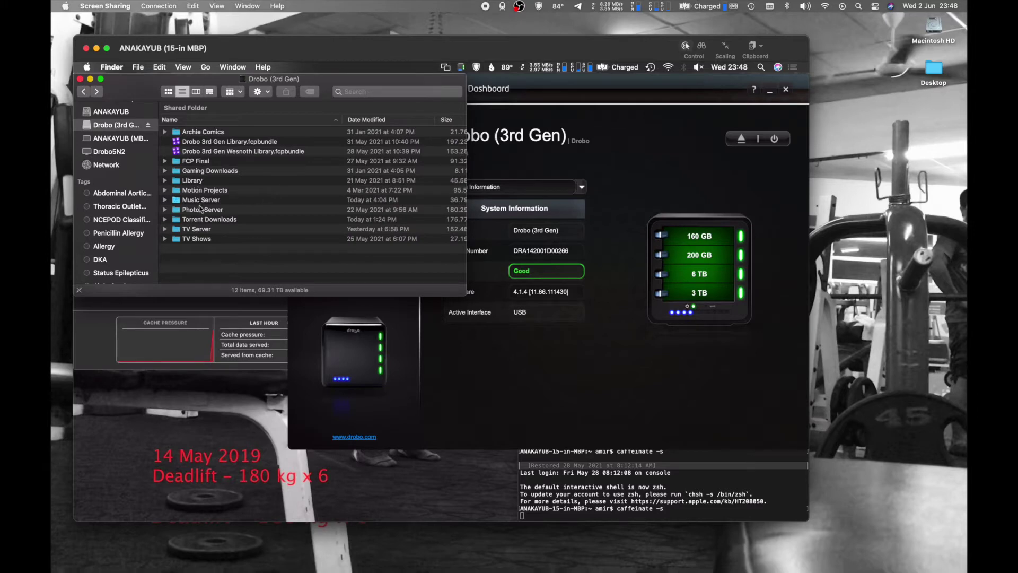
double_click(199, 219)
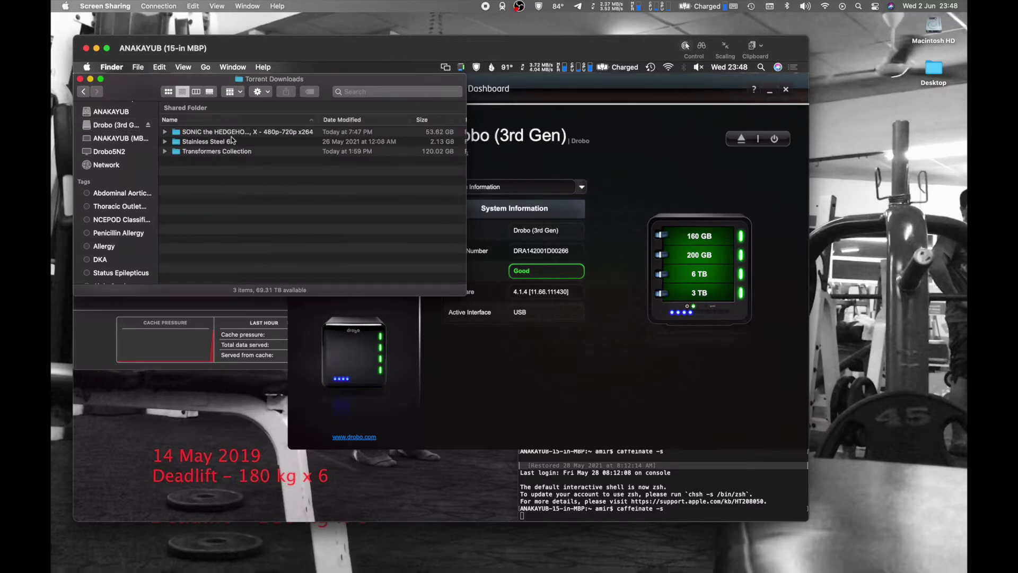
left_click(232, 133)
double_click(231, 134)
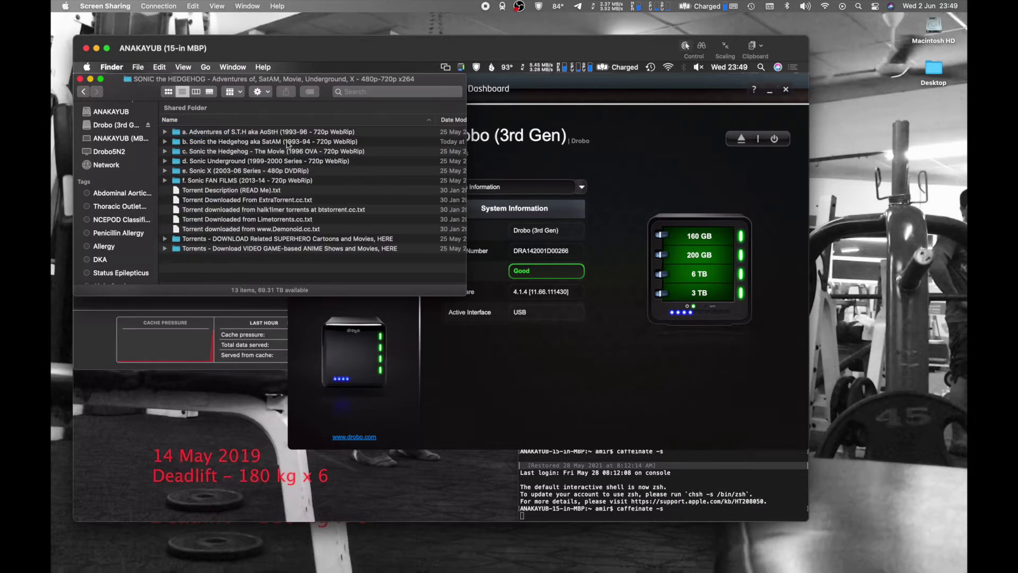
double_click(286, 142)
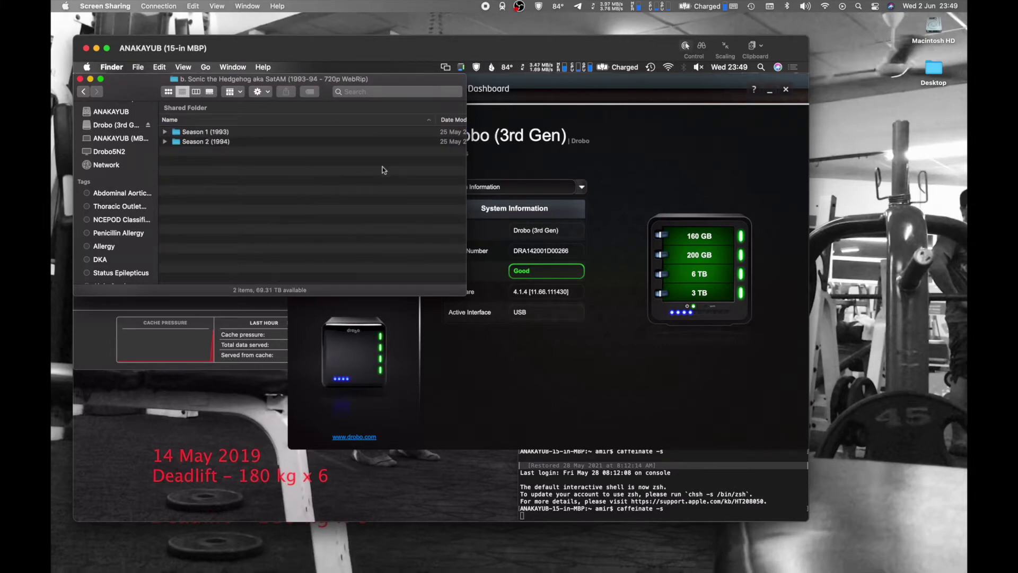
left_click(83, 91)
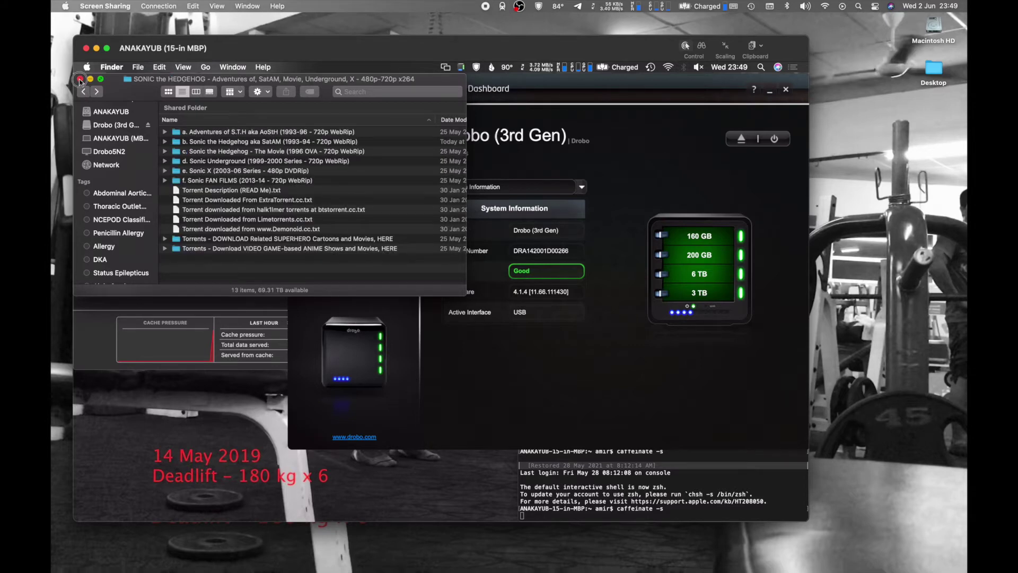
left_click(80, 79)
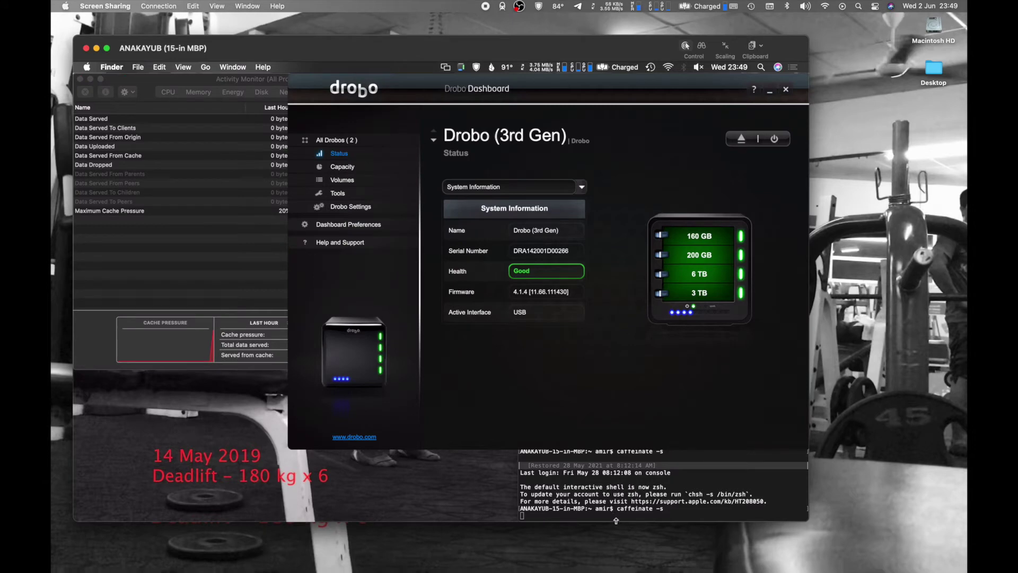
Switch to the remote Mac's TV app and view the Sonic the Hedgehog, Beast Wars and Beast Machines season playlists.
mouse_move(581, 511)
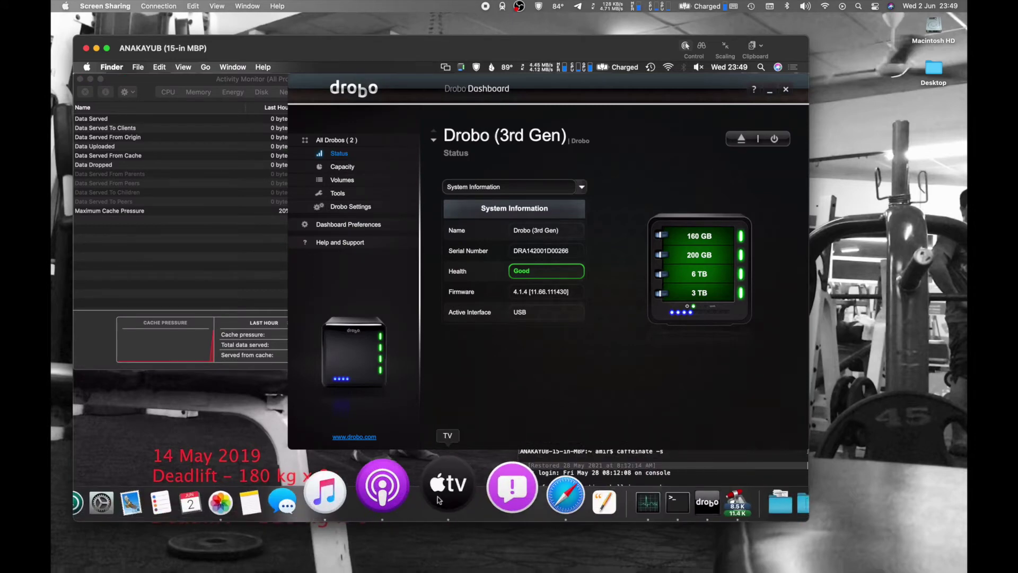
left_click(448, 482)
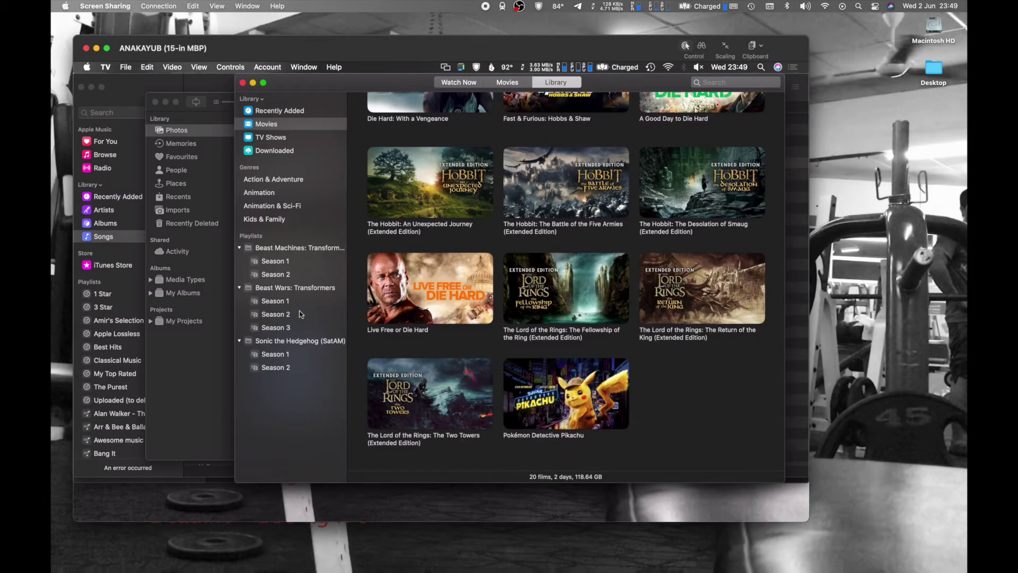
left_click(281, 367)
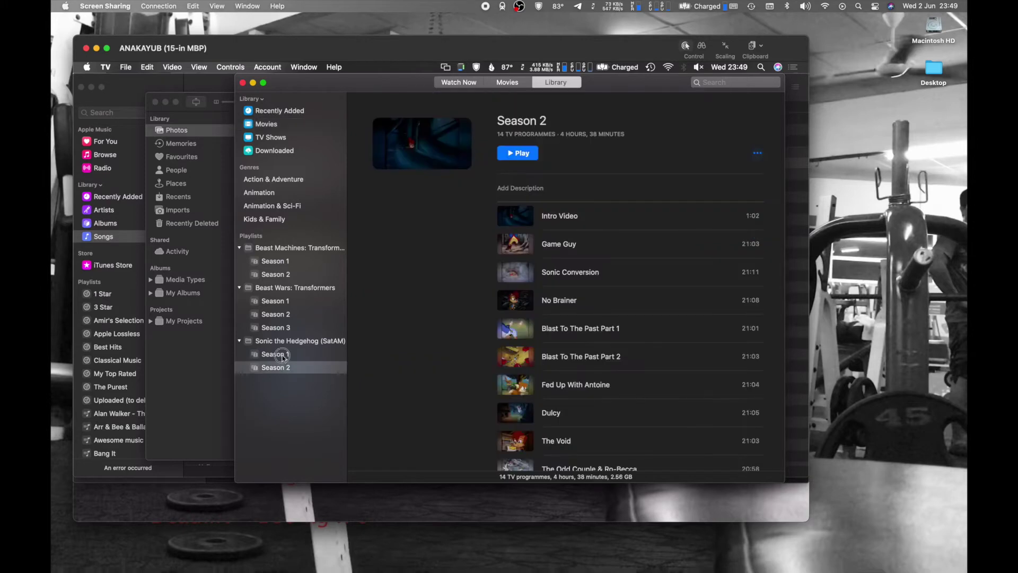
left_click(278, 354)
left_click(279, 327)
left_click(284, 314)
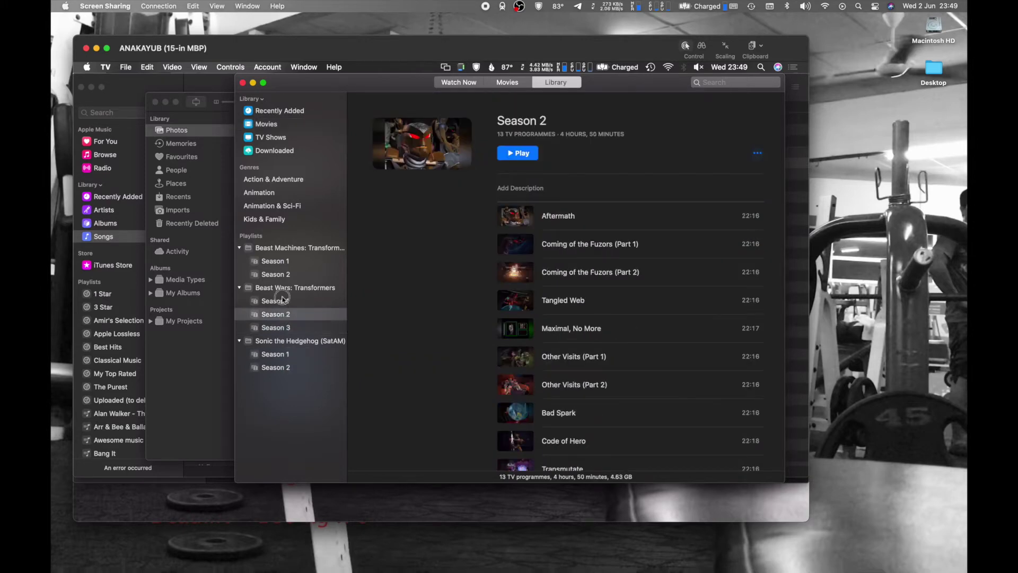
left_click(284, 301)
left_click(284, 262)
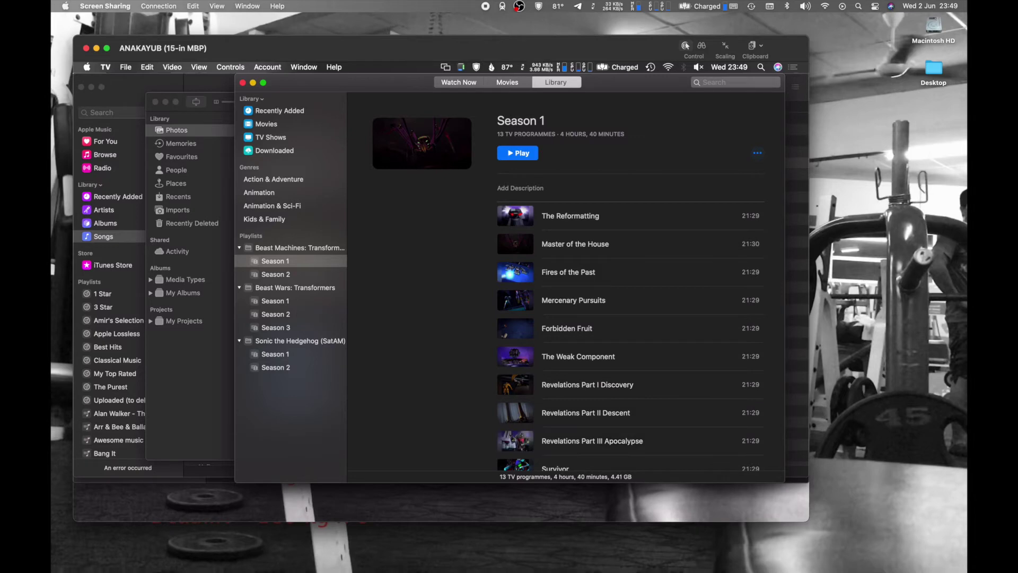
Return to the local Mac, hide the TV app and read the Home Sharing instructions through the Apple TV section.
mouse_move(689, 567)
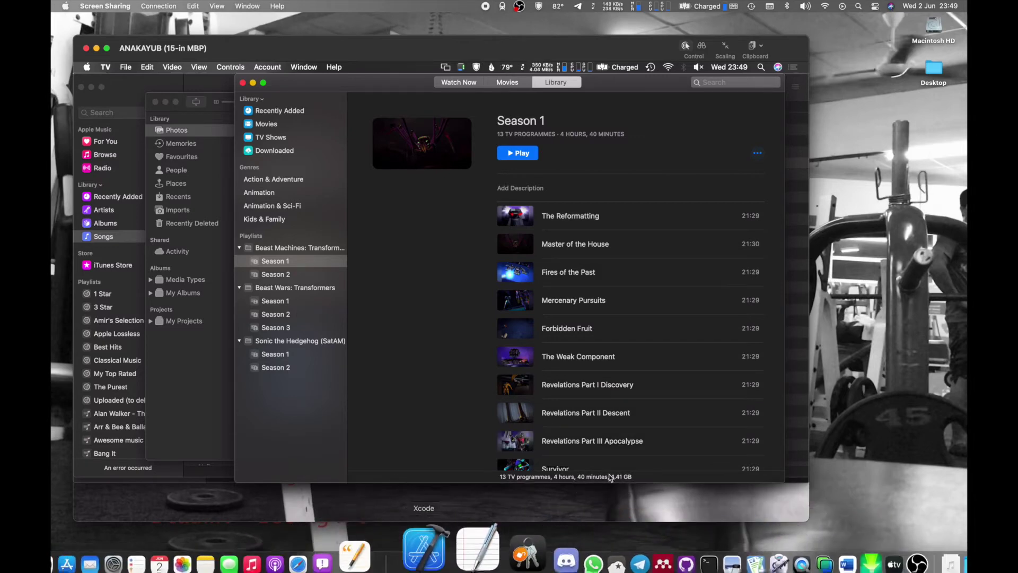
left_click(855, 440)
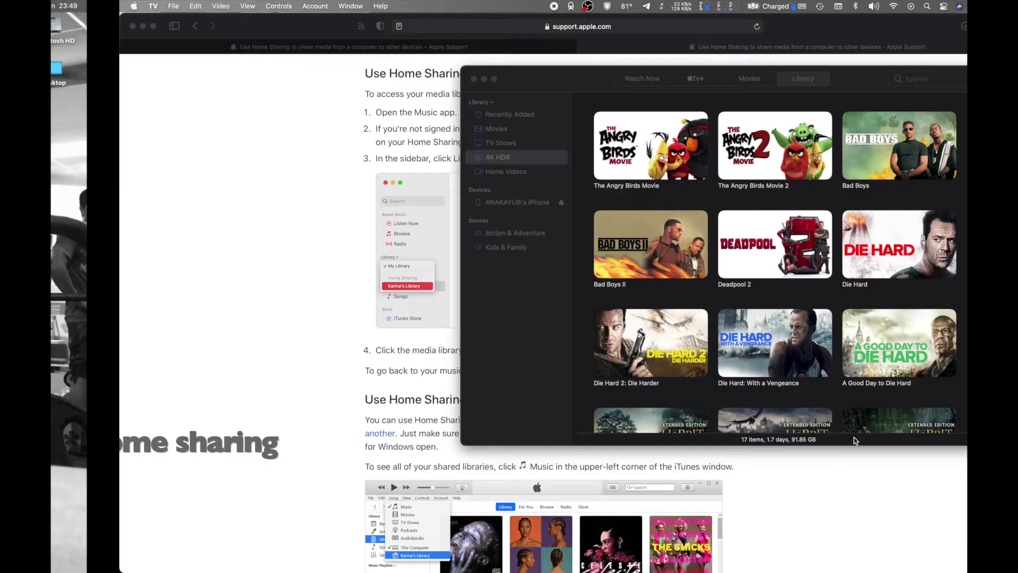
key("super+h")
scroll(234, 321, "up", 10)
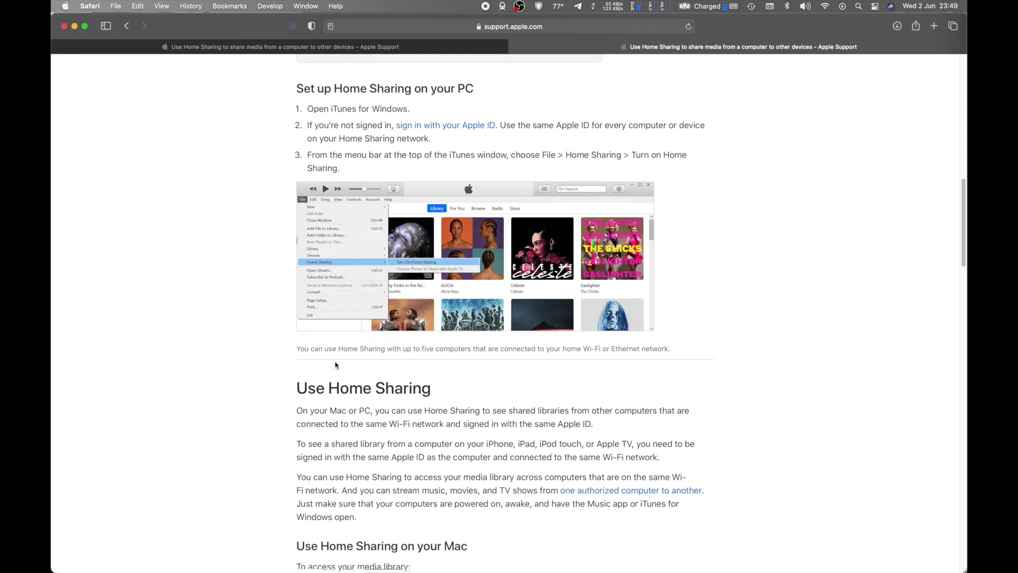
scroll(335, 364, "down", 15)
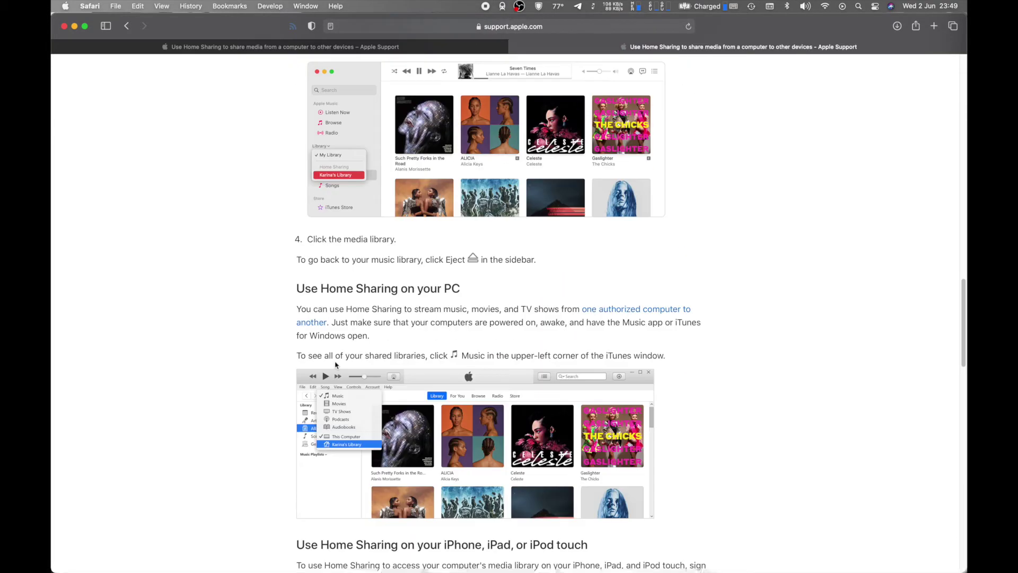
scroll(335, 365, "up", 4)
scroll(335, 364, "down", 6)
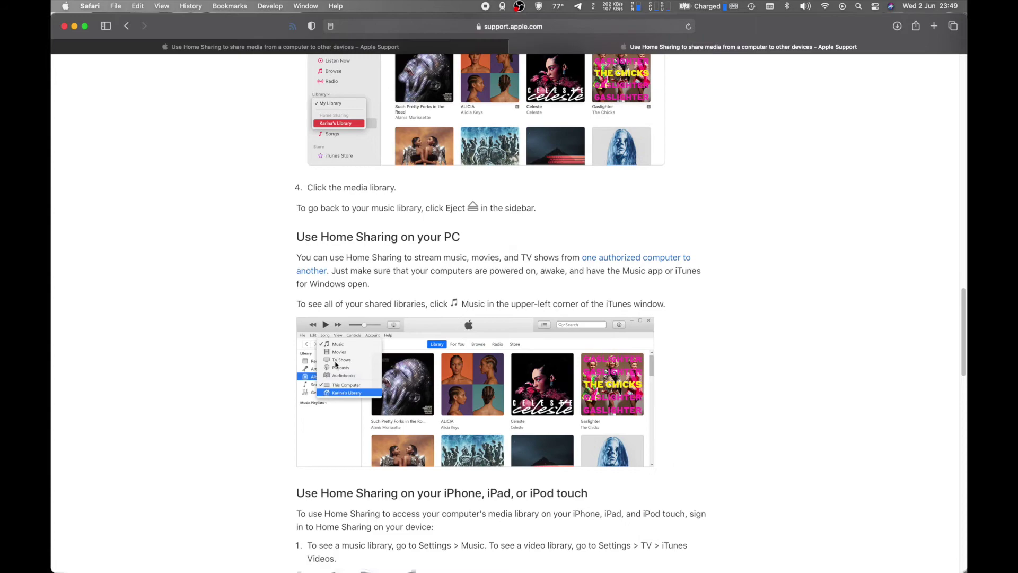
scroll(335, 365, "down", 8)
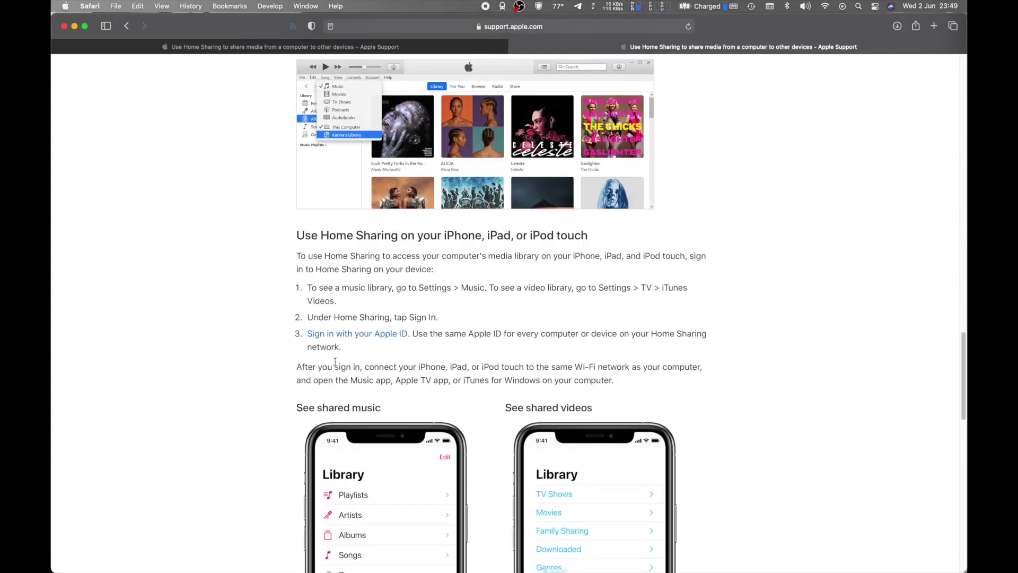
scroll(335, 362, "down", 11)
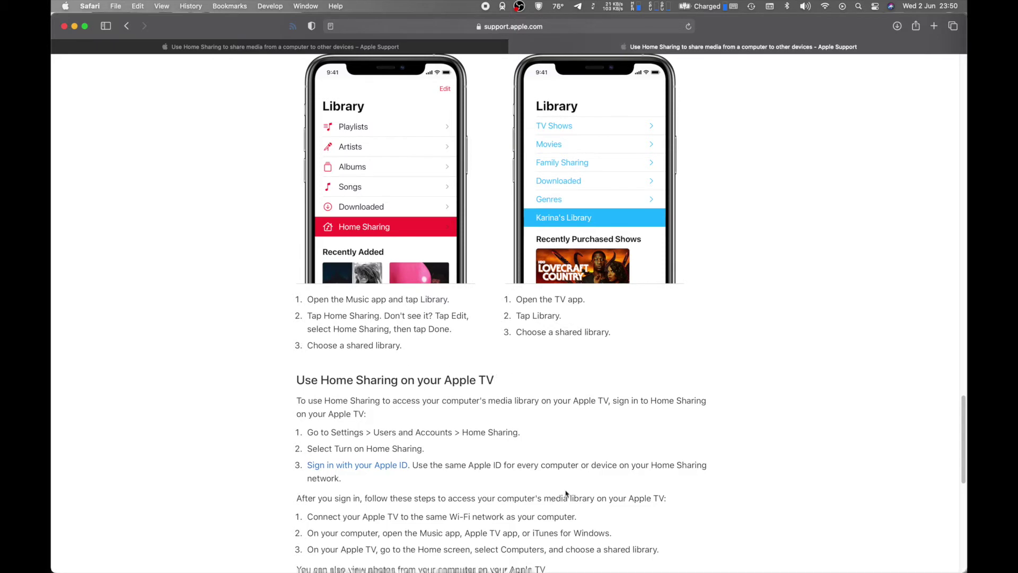
Switch to Screen Sharing to view the remote Mac's TV library again.
mouse_move(592, 568)
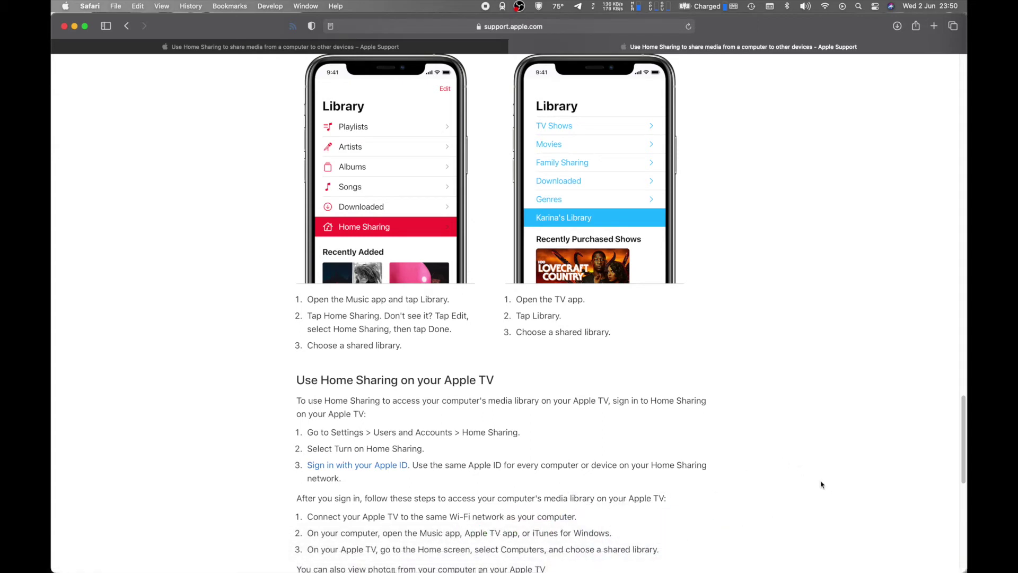
mouse_move(828, 558)
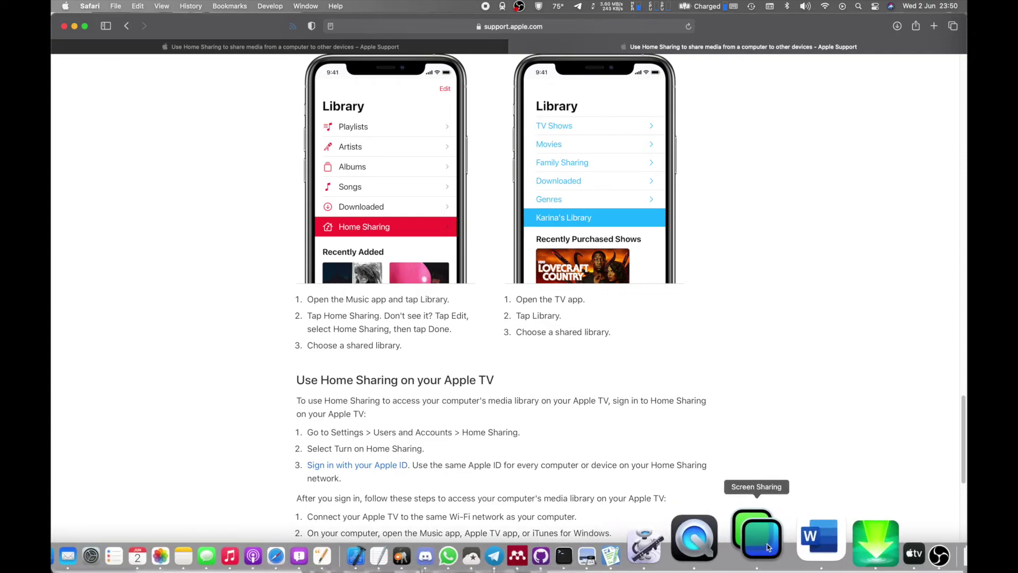
left_click(767, 543)
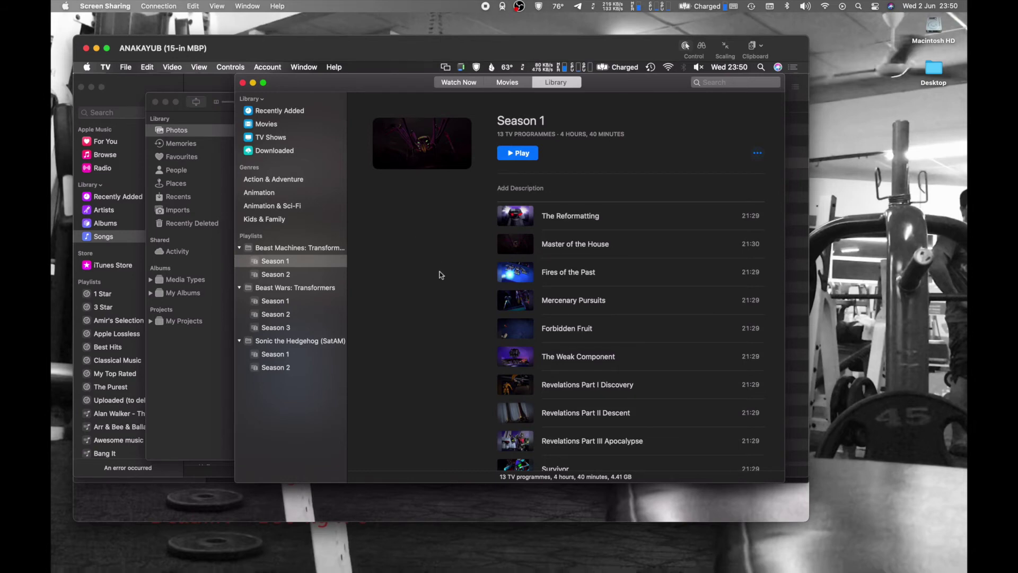
Return to the Apple Support article in Safari and view the iPhone, iPad, or iPod touch section.
mouse_move(616, 570)
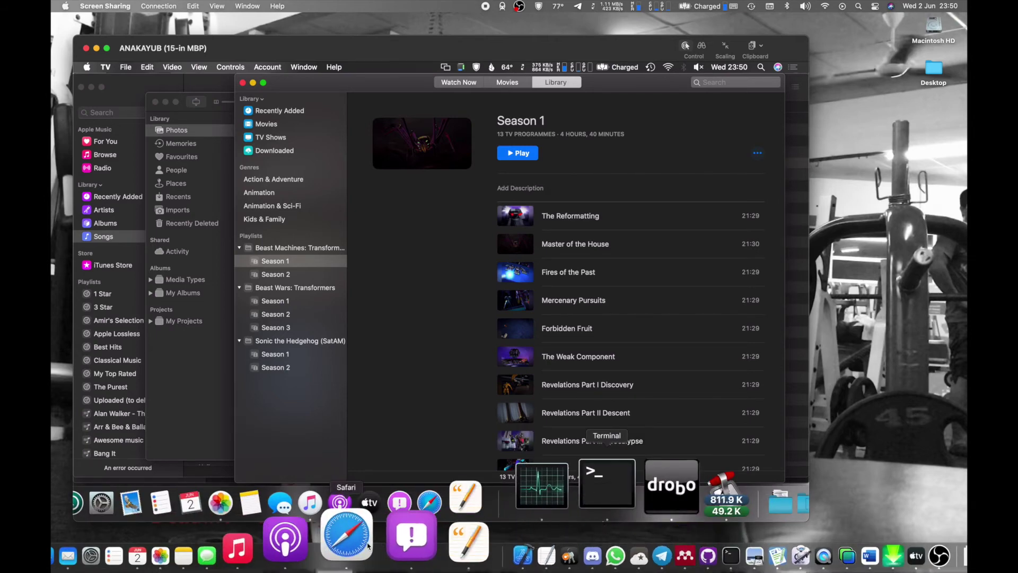
left_click(905, 428)
key("ctrl+Right")
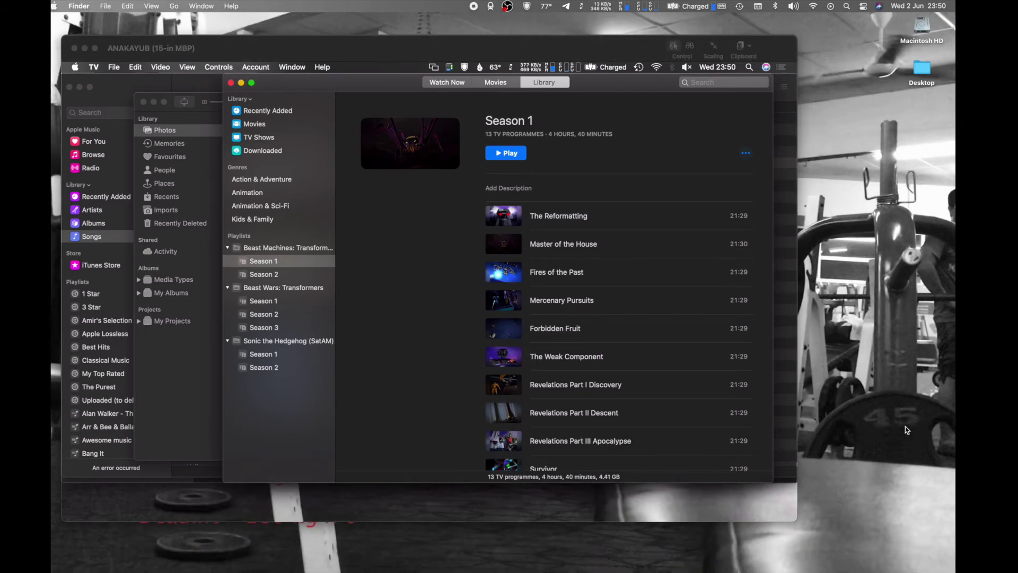
scroll(425, 384, "up", 10)
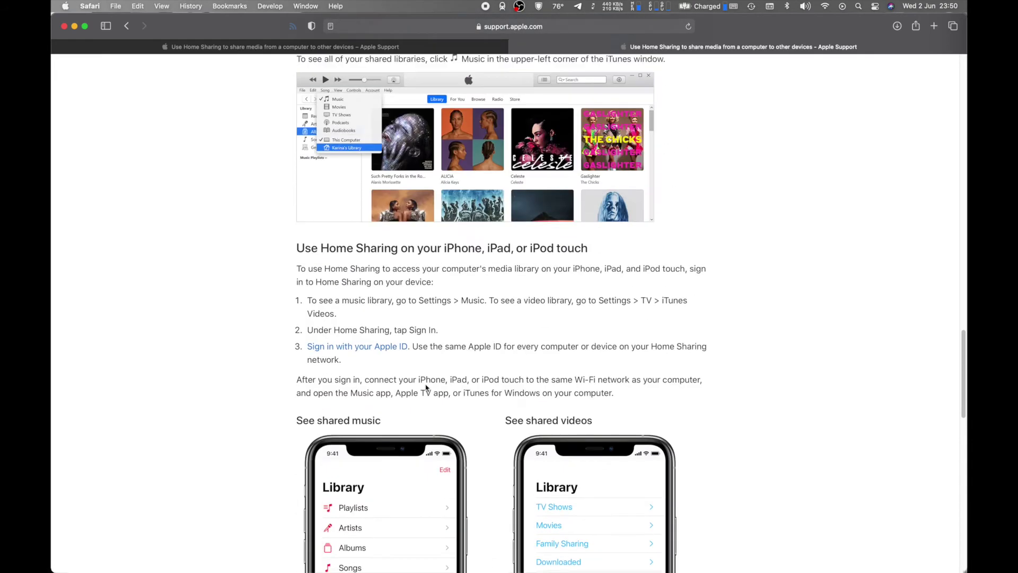
Read the article's section on using Home Sharing on a Mac, switch to the local TV app and reposition its window over the article.
scroll(425, 388, "up", 5)
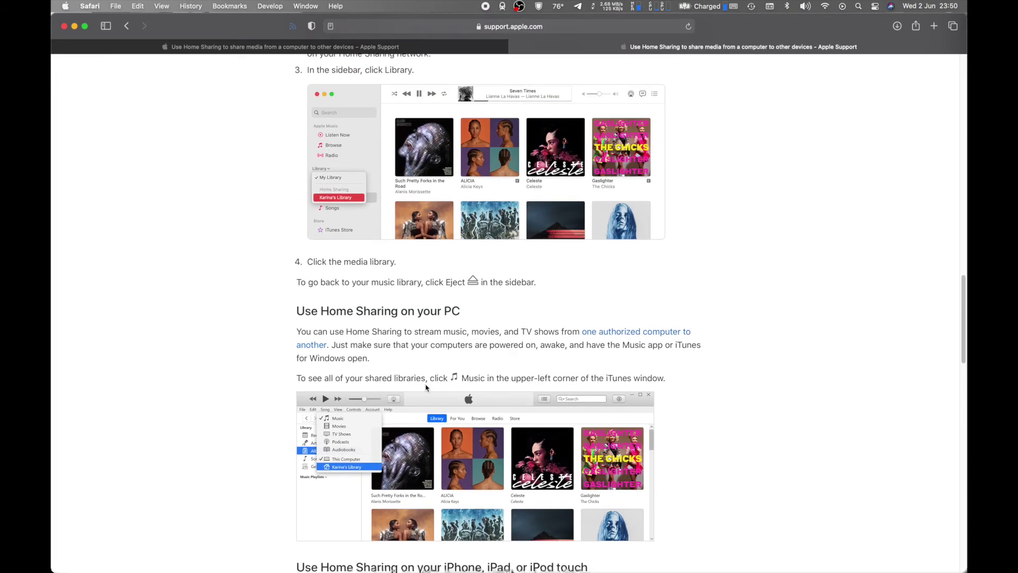
scroll(426, 387, "up", 5)
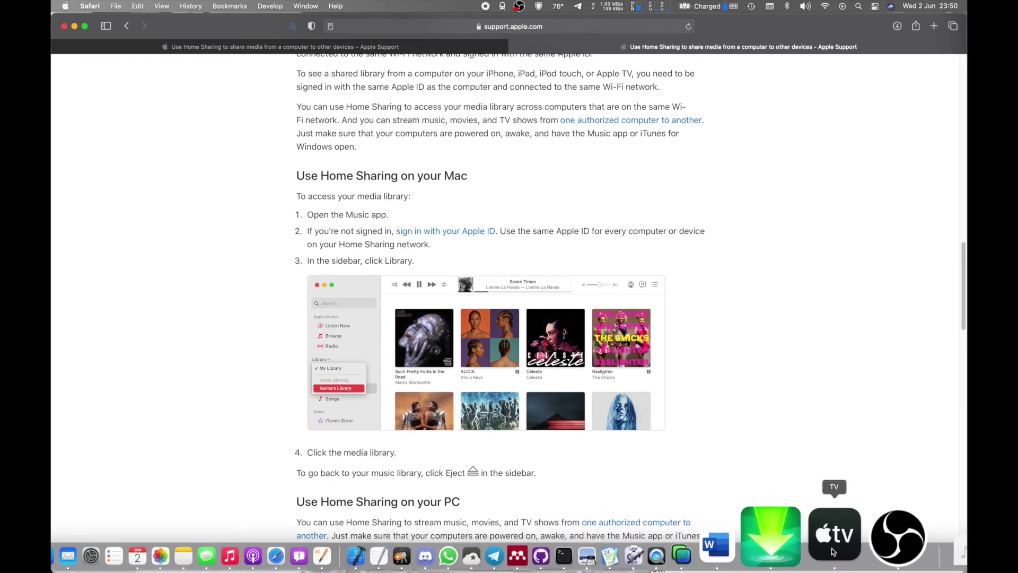
left_click(833, 551)
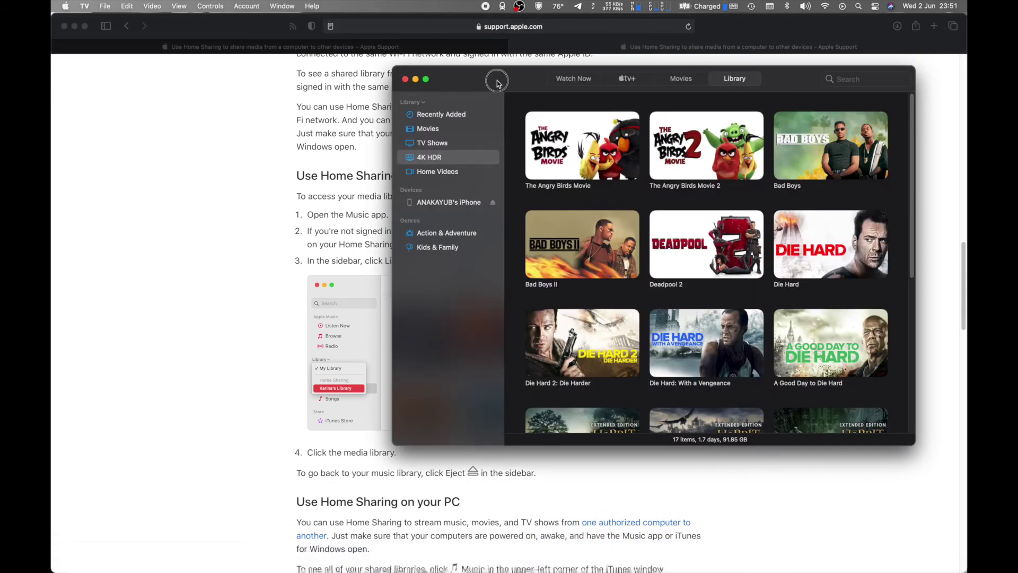
left_click_drag(497, 81, 326, 89)
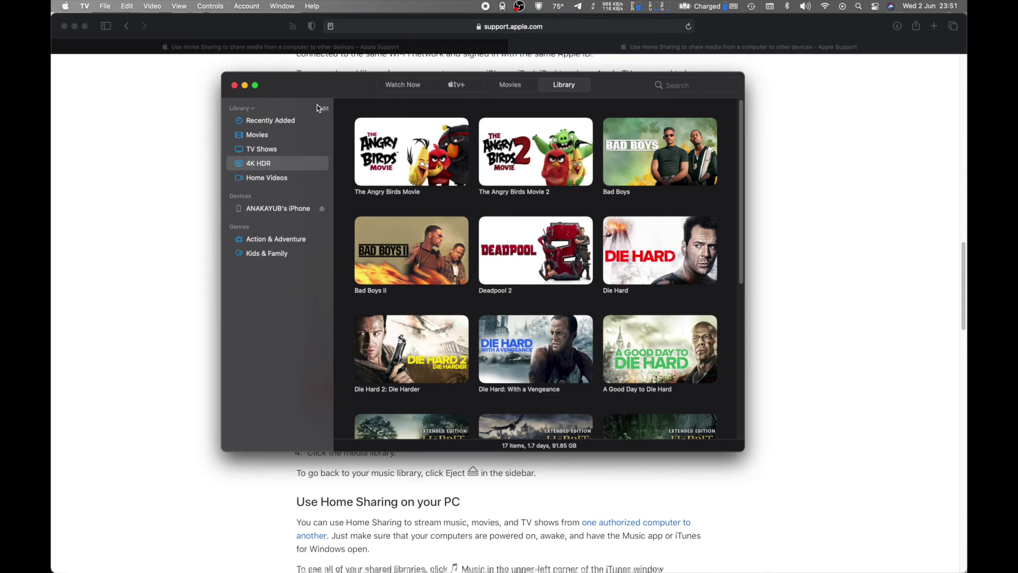
Browse the Movies, TV Shows and Home Videos categories of the local TV library.
left_click(280, 128)
left_click(280, 135)
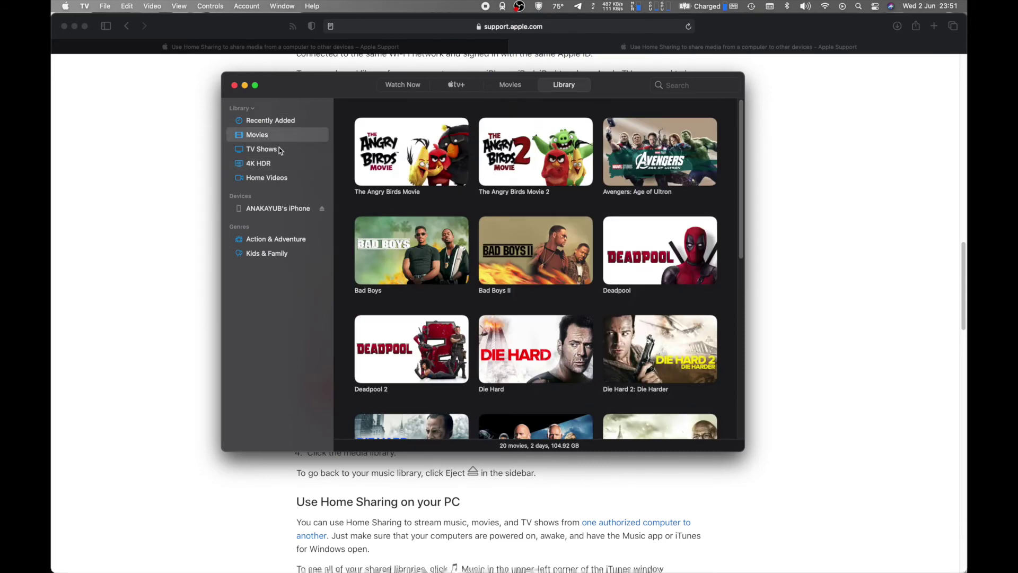
left_click(279, 149)
left_click(284, 178)
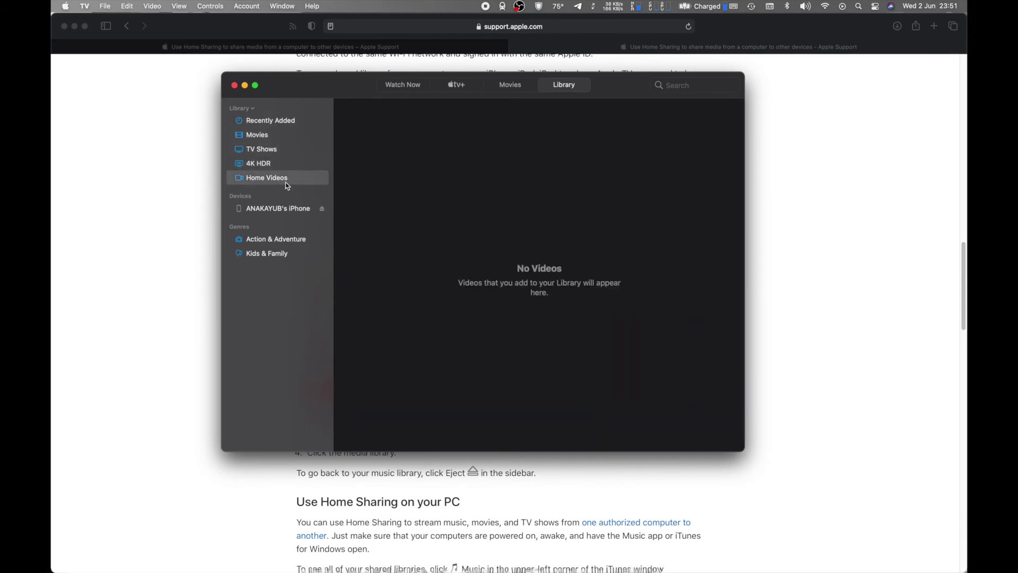
Check the editable list of library categories and the Movies, Apple TV+ and Watch Now sections, ending back in Library.
mouse_move(325, 111)
left_click(324, 109)
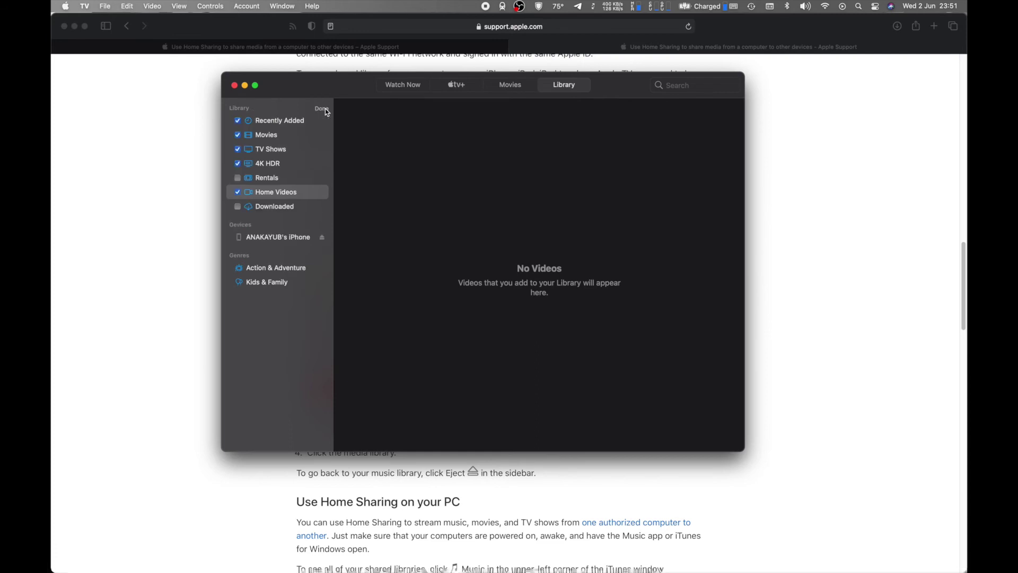
left_click(326, 109)
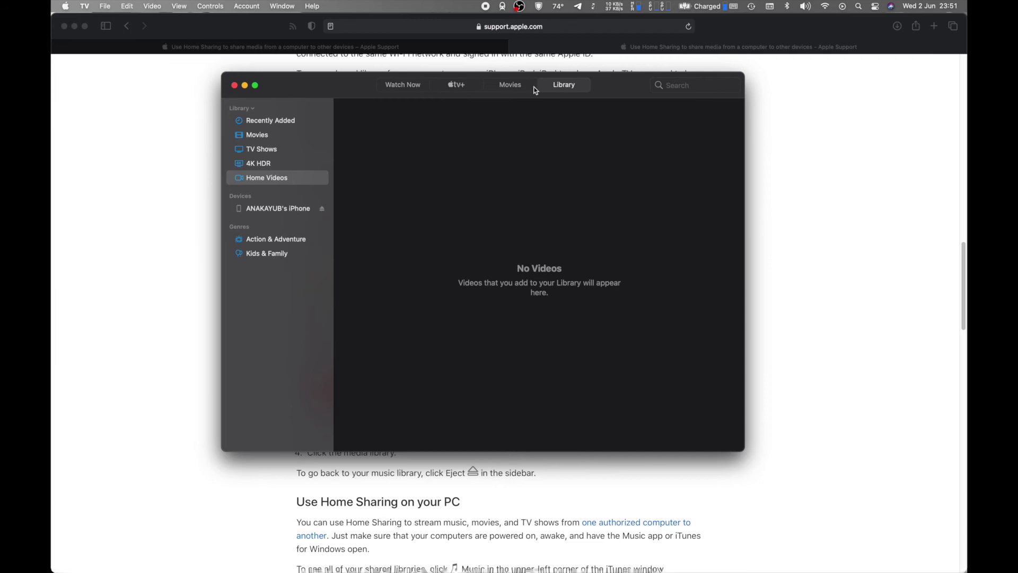
left_click(529, 87)
left_click(458, 87)
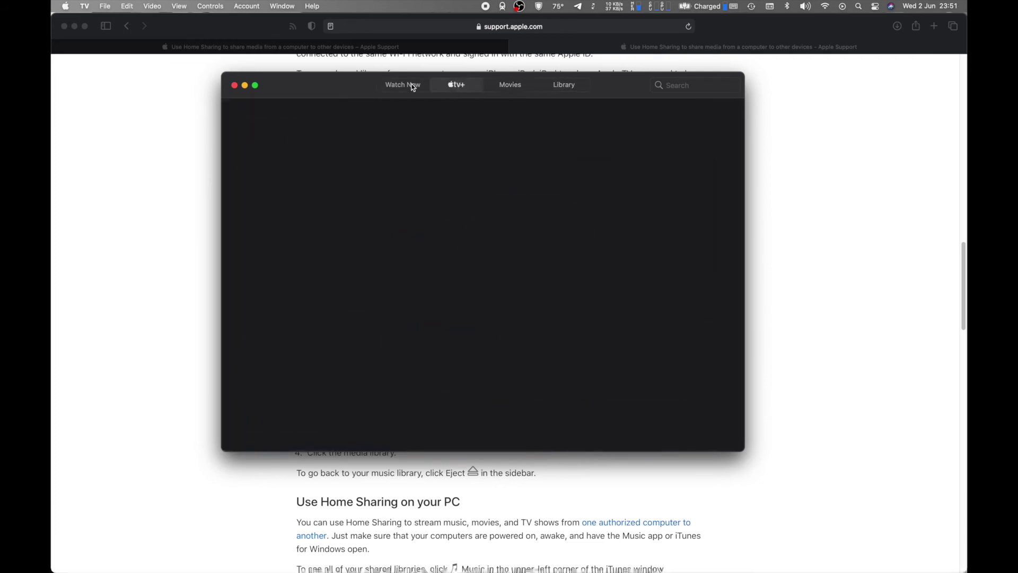
left_click(412, 85)
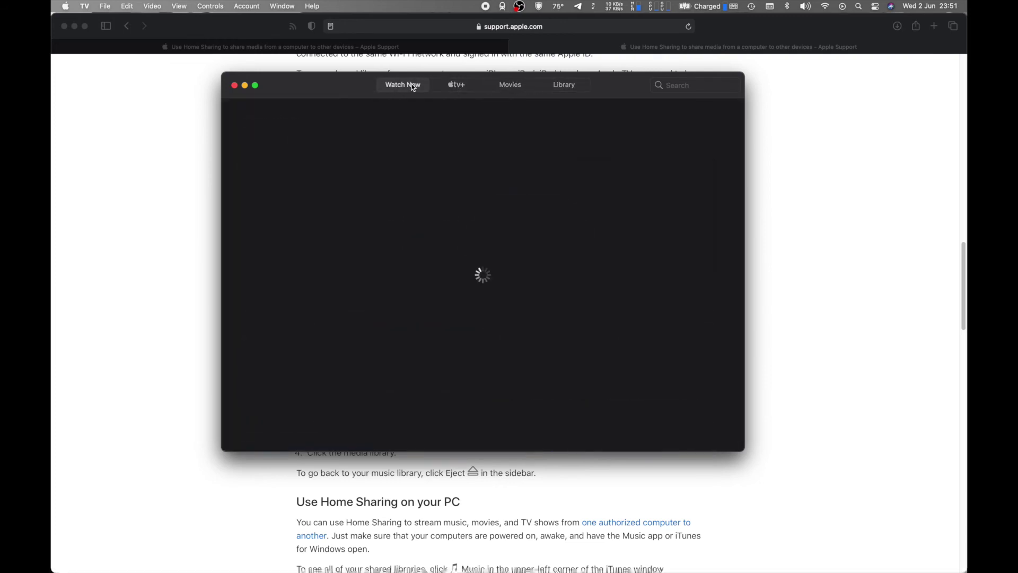
left_click(570, 86)
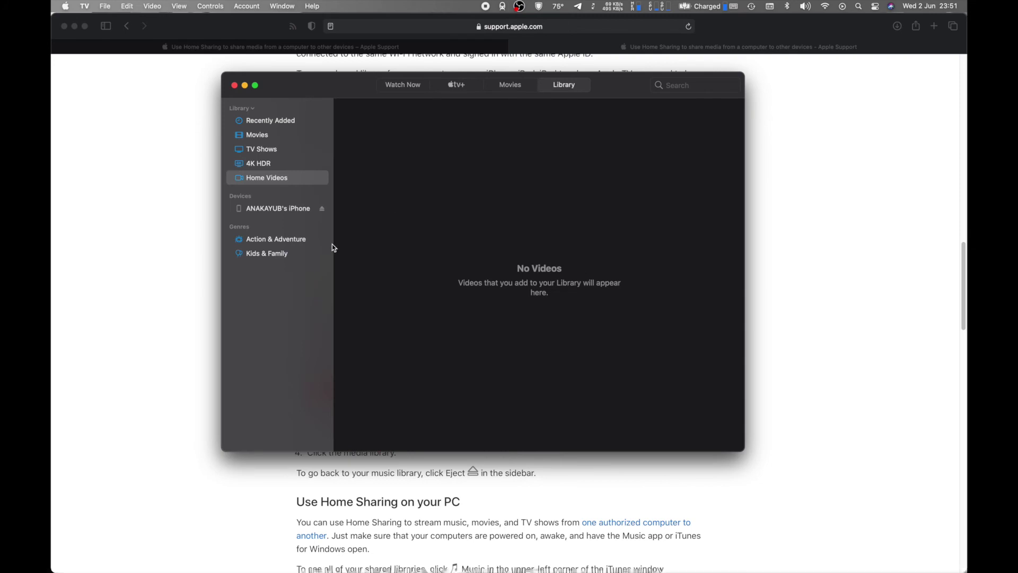
Recheck the article's Mac instructions in Safari, return to the TV app and switch from My Library to the Home Sharing library.
left_click(174, 311)
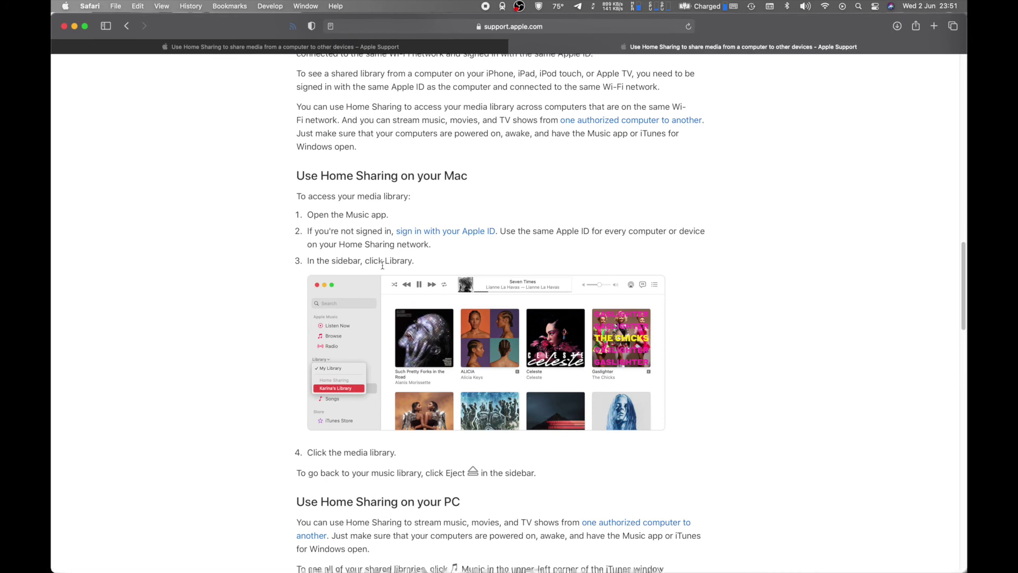
key("super+Tab")
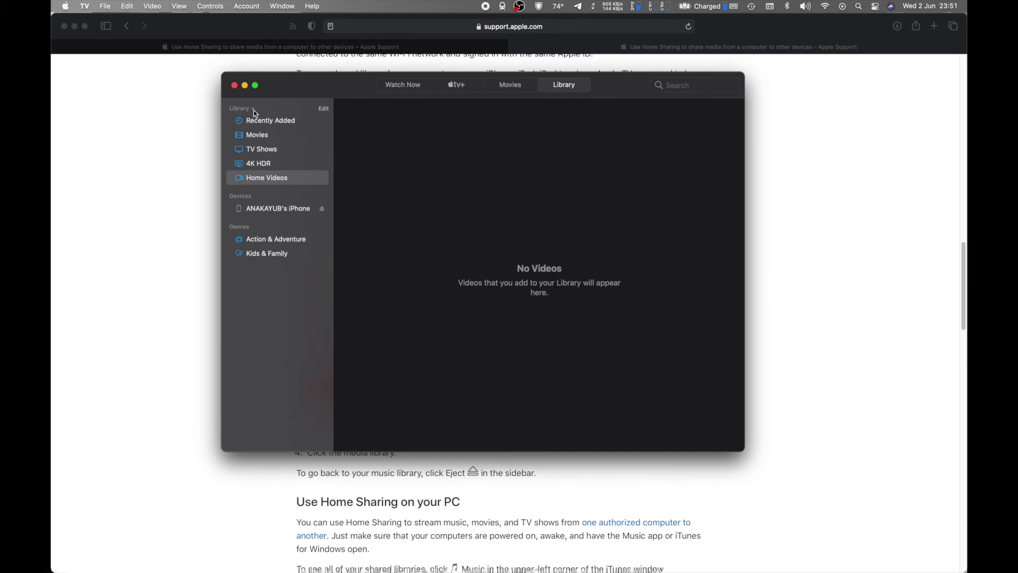
left_click(254, 110)
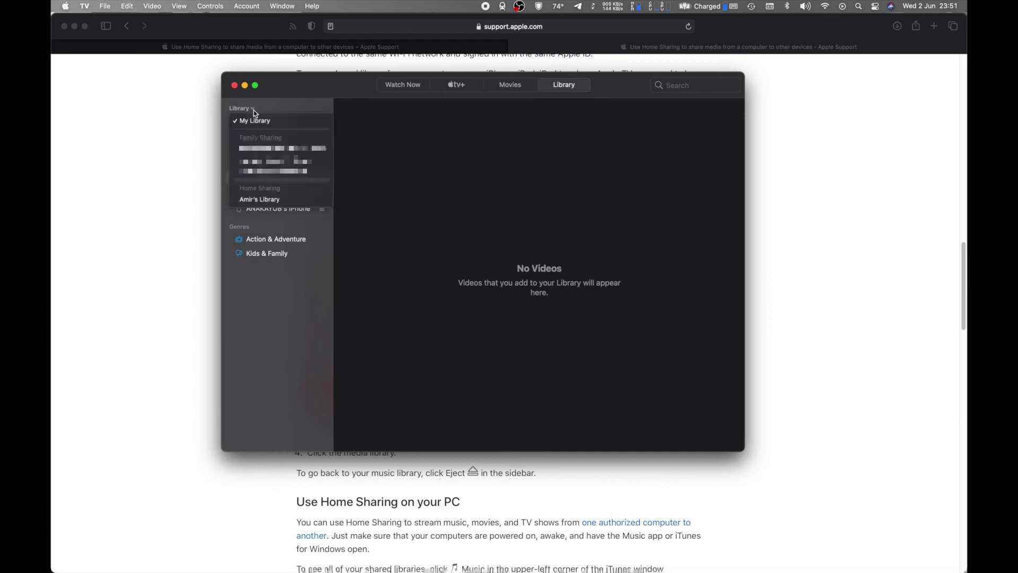
left_click(267, 203)
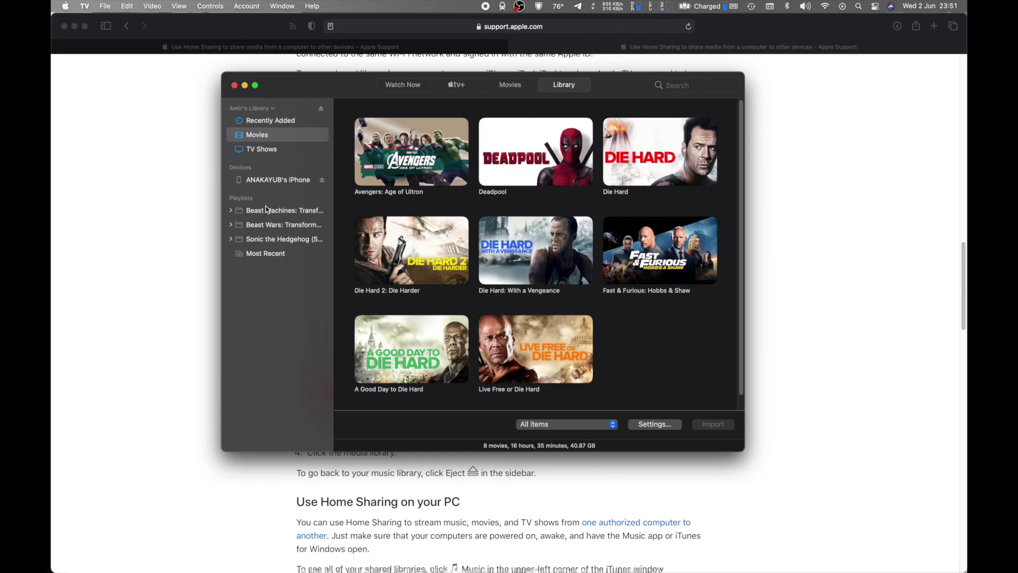
View the Beast Machines, Beast Wars and Sonic the Hedgehog playlists in the shared library.
left_click(267, 211)
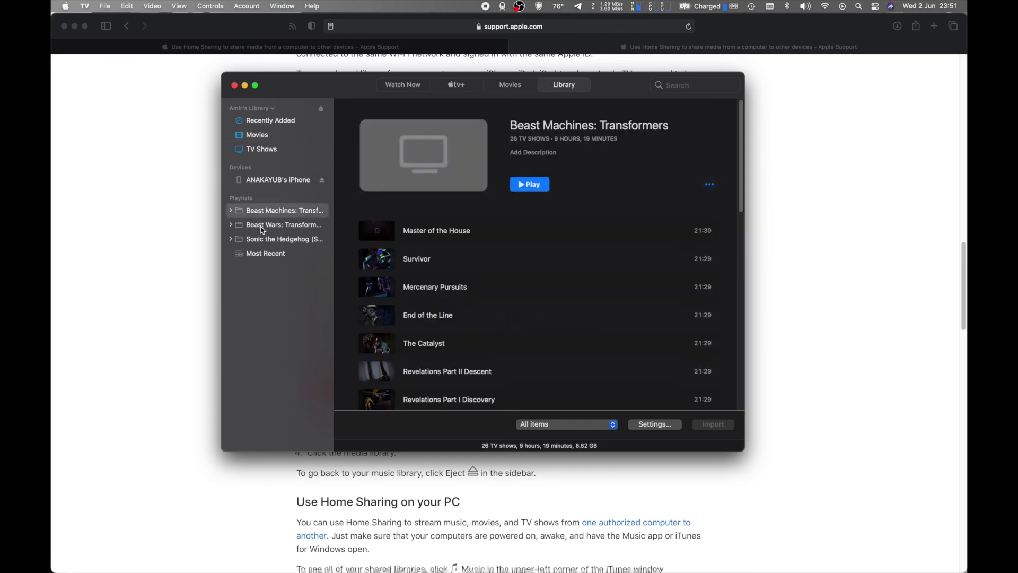
left_click(262, 227)
left_click(258, 242)
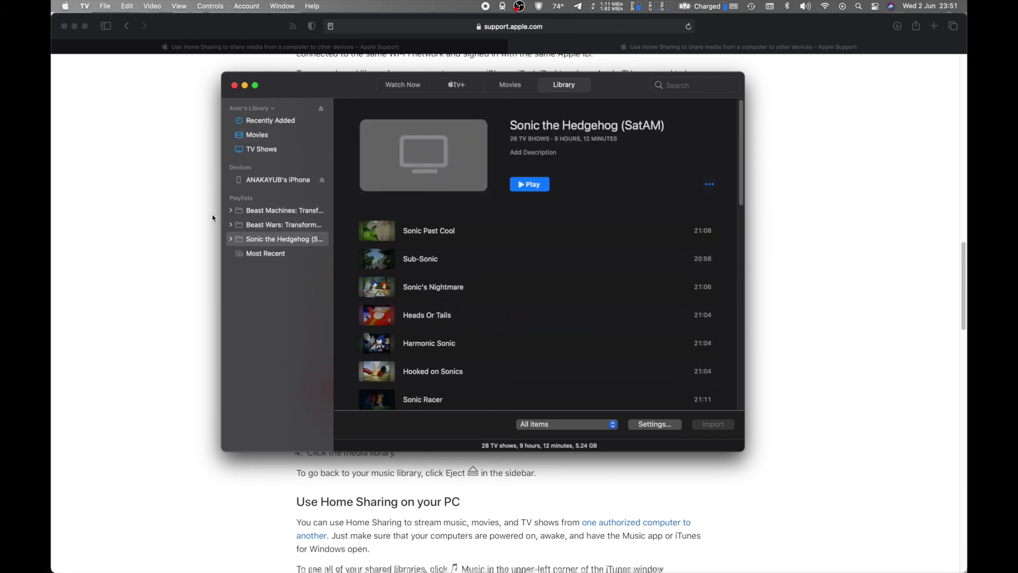
Expand the Beast Machines, Beast Wars and Sonic the Hedgehog playlist folders to list their seasons.
left_click(230, 211)
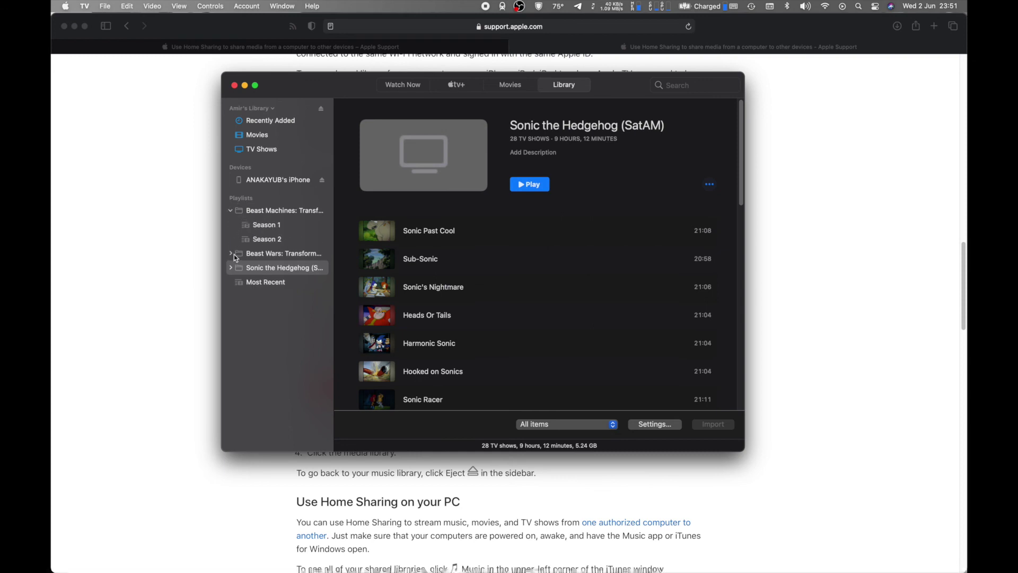
left_click(235, 255)
left_click(231, 254)
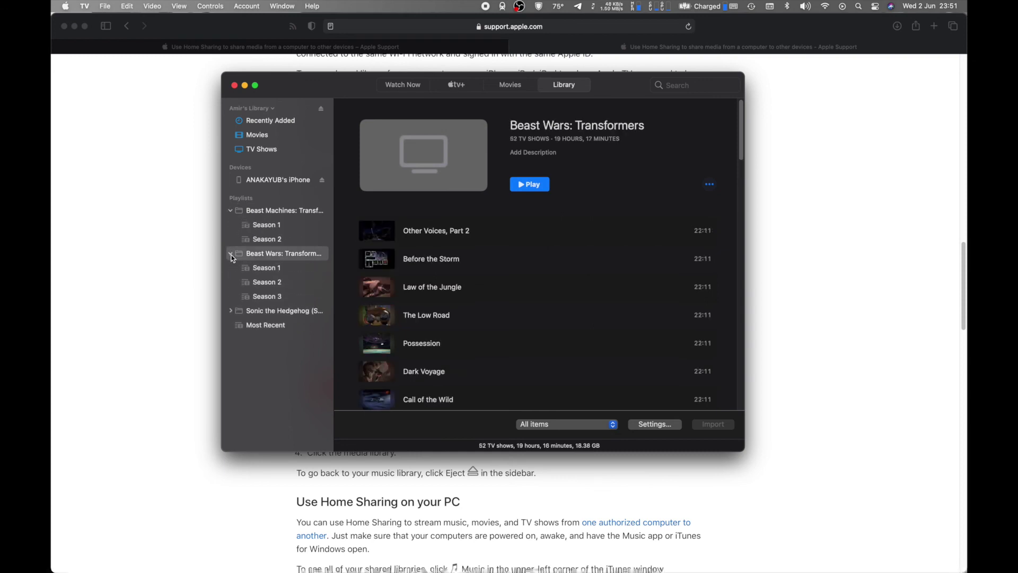
left_click(232, 312)
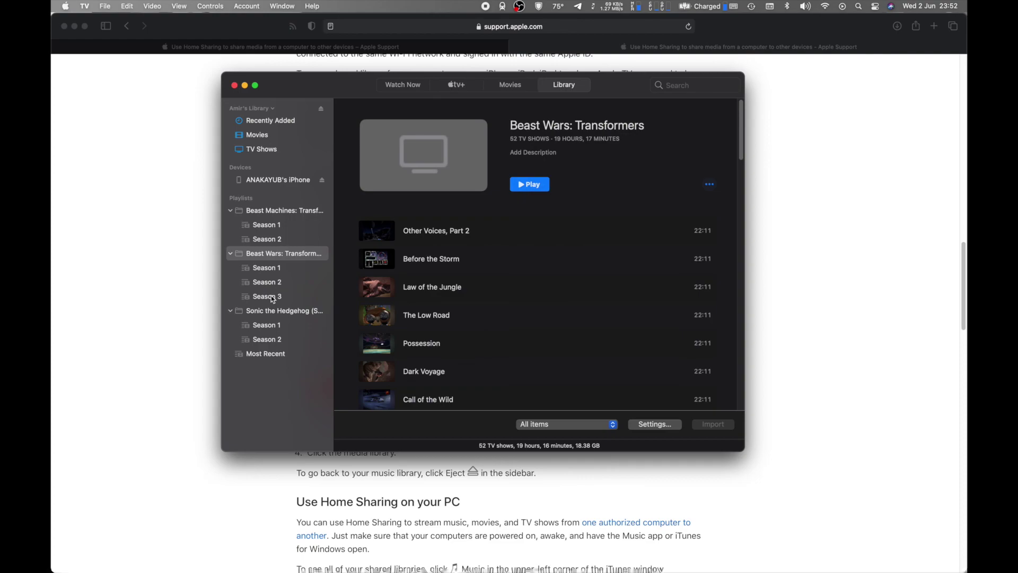